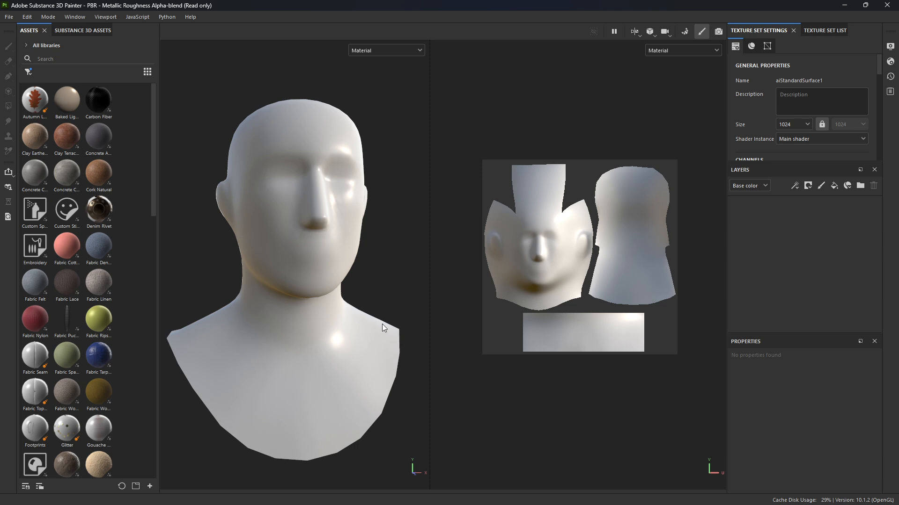
Enlarge the texture set settings area and bring the mesh map slots of the bust's texture set into view
middle_click_drag(342, 282, 361, 261)
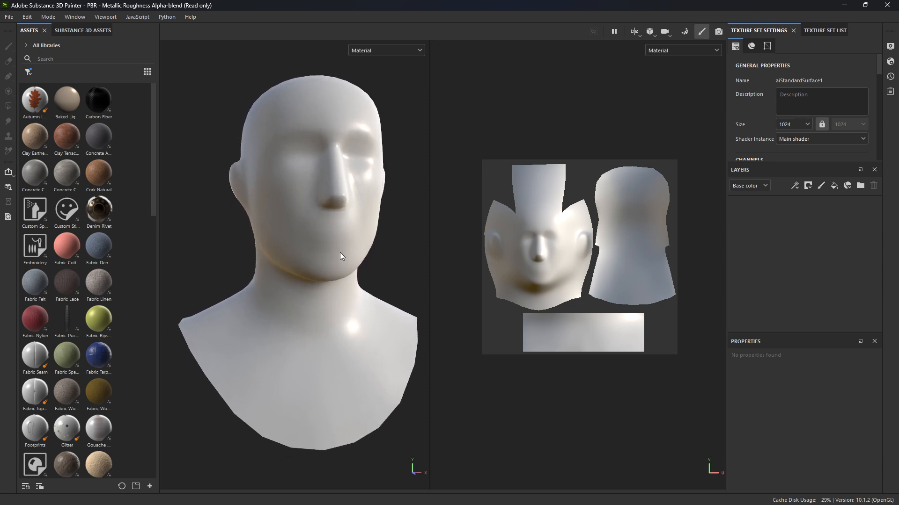
left_click_drag(301, 269, 302, 269, "alt")
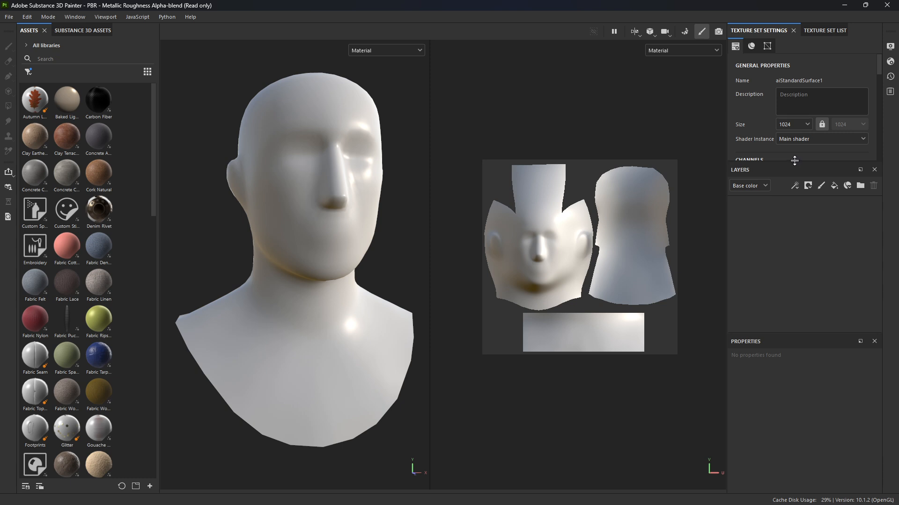
left_click_drag(796, 162, 785, 219)
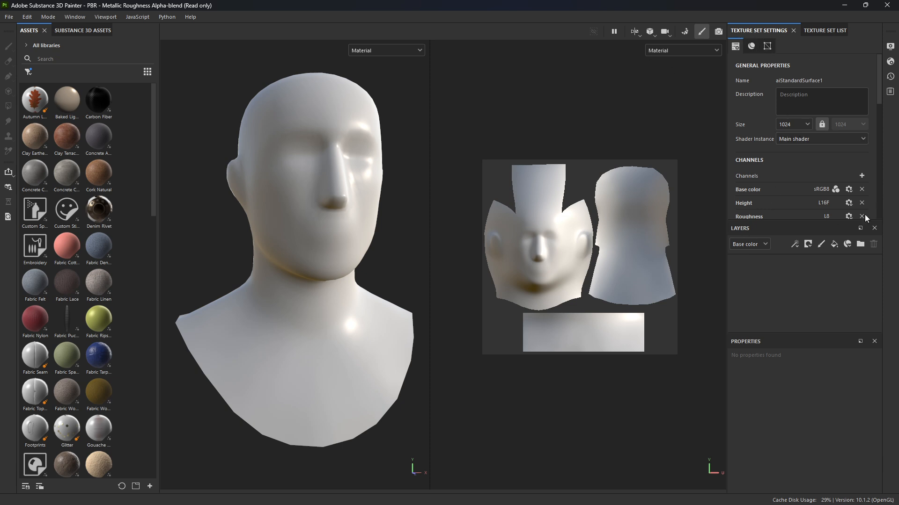
scroll(832, 181, "down", 3)
scroll(829, 177, "up", 3)
scroll(822, 178, "down", 5)
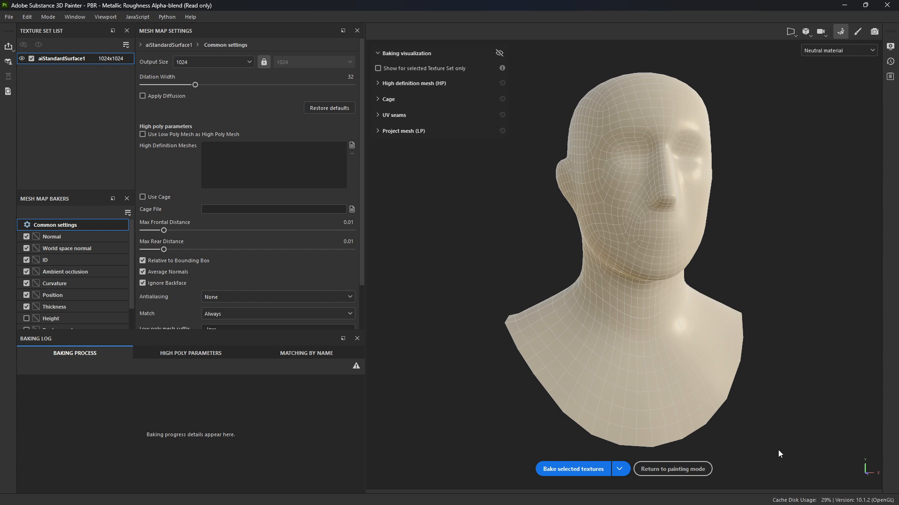
Return to painting mode and reopen the mesh map baking mode with the bust facing front
left_click(688, 469)
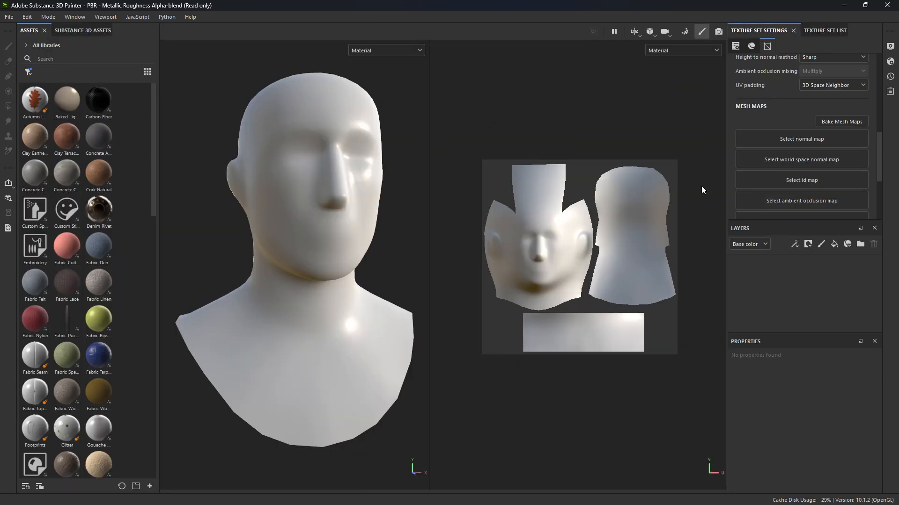
left_click(684, 32)
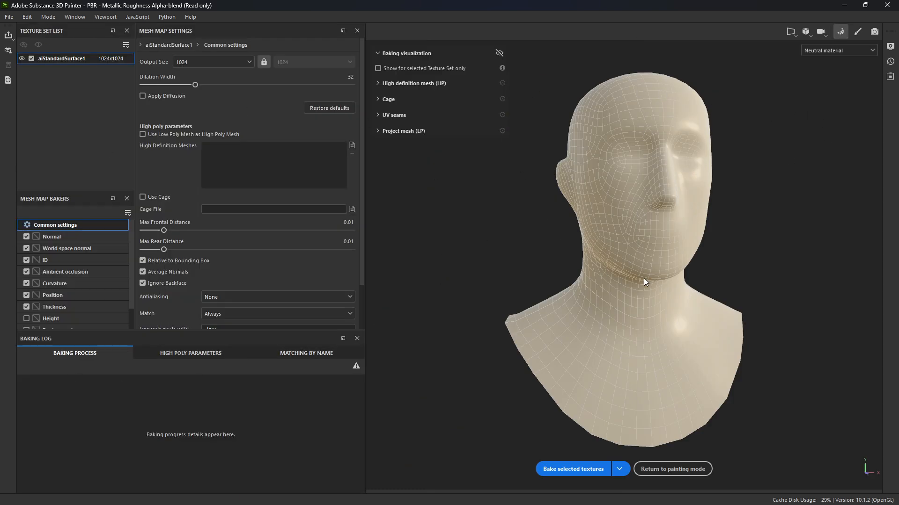
left_click_drag(632, 283, 608, 293, "alt")
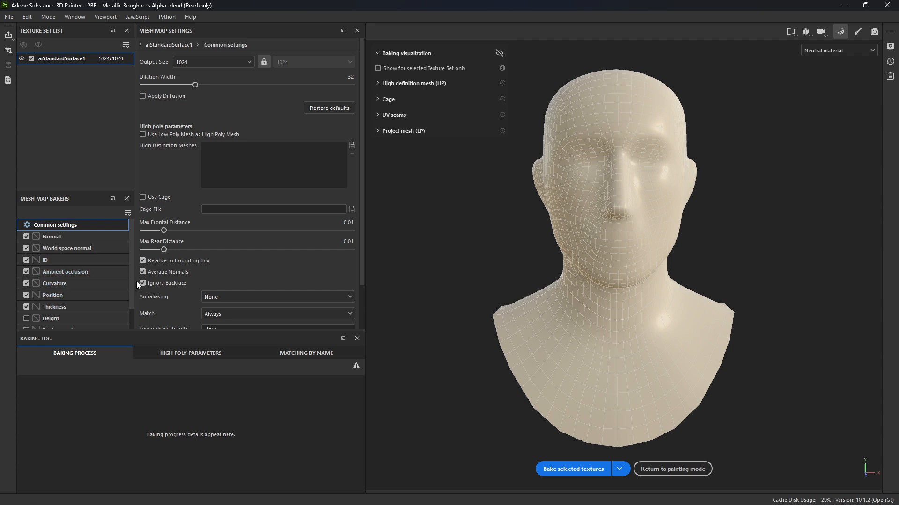
Enable the Height, Bent normals and Opacity maps in the list of mesh map bakers
scroll(99, 299, "down", 1)
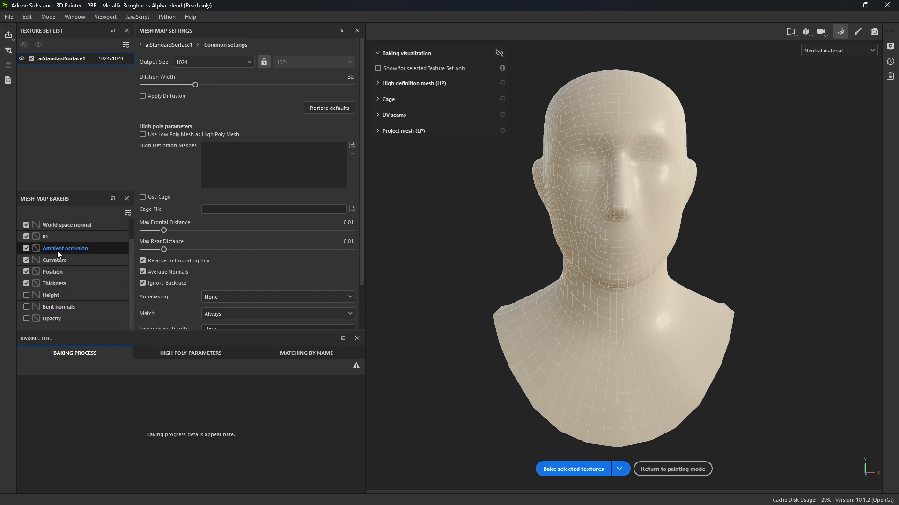
scroll(57, 253, "up", 1)
scroll(58, 303, "down", 1)
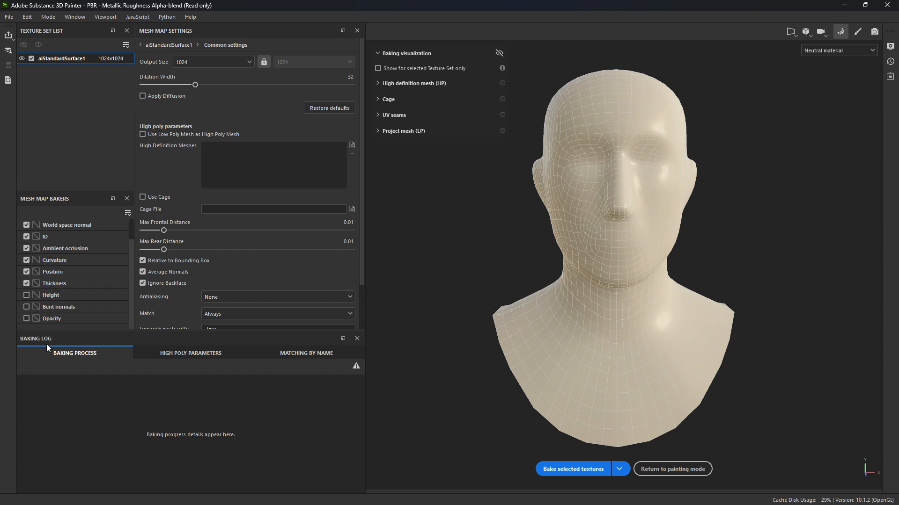
left_click(26, 296)
left_click(26, 307)
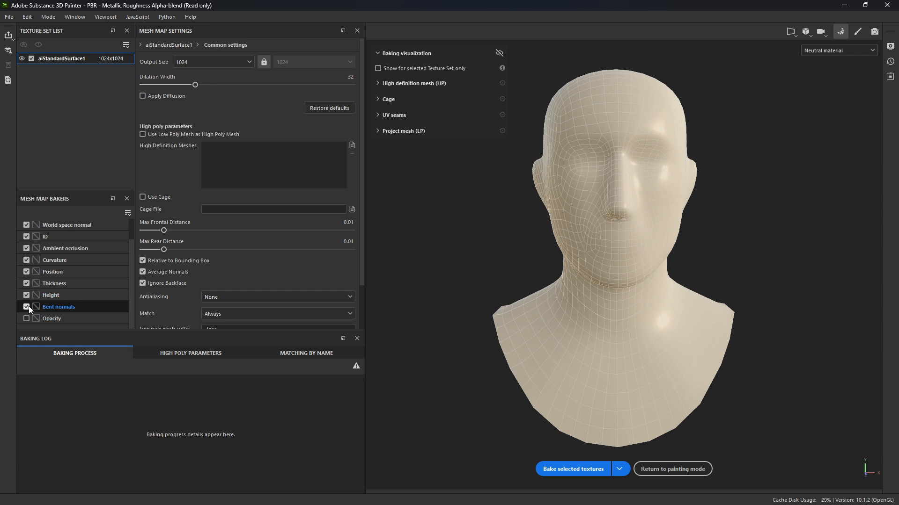
left_click(25, 322)
Return to the bakers' common settings and enlarge the settings area to show all of the options
scroll(28, 313, "up", 2)
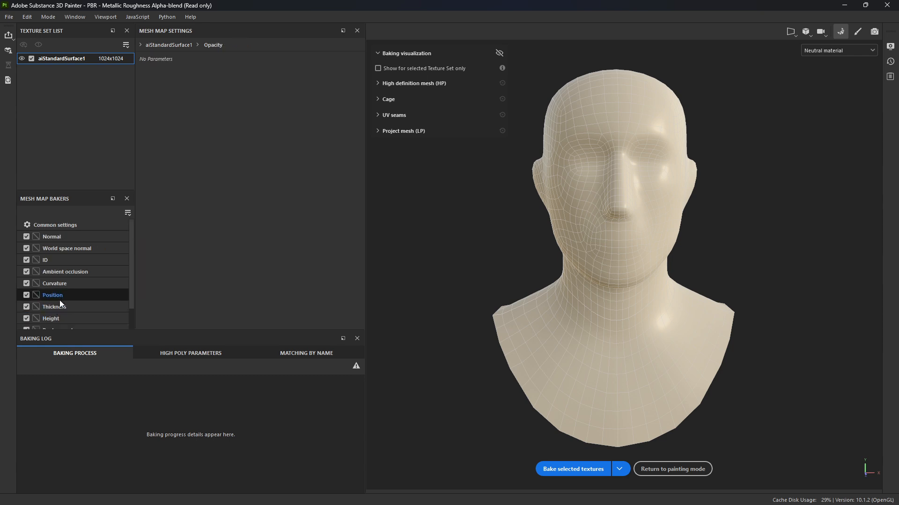
left_click(75, 224)
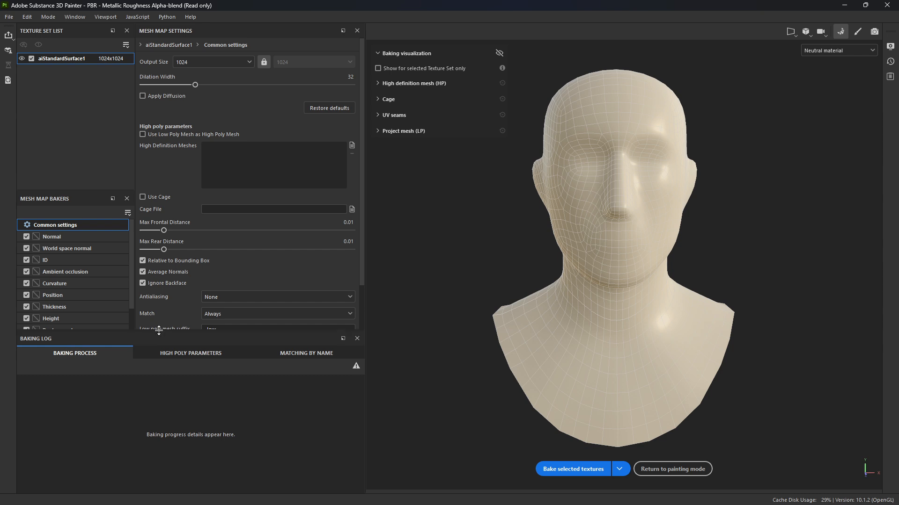
left_click_drag(157, 332, 155, 427)
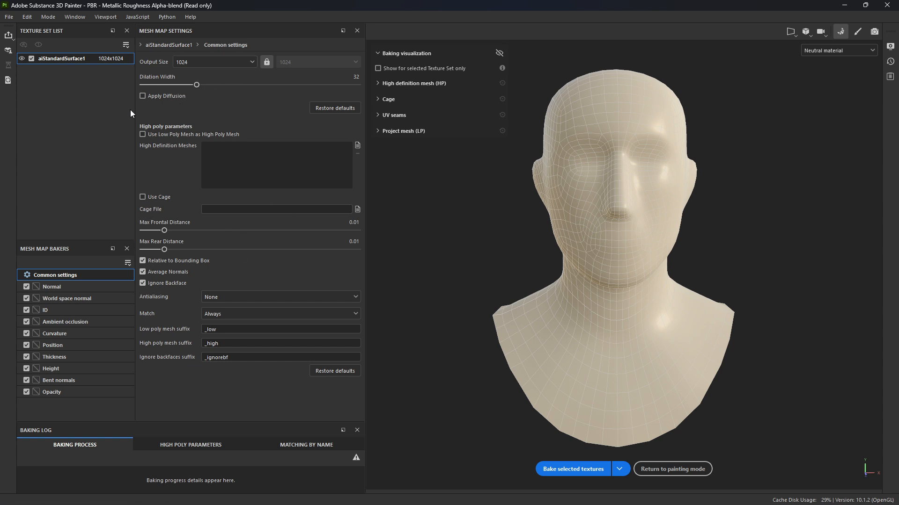
Try an output size of 2048 for the baked maps and set it back to 1024
left_click(230, 66)
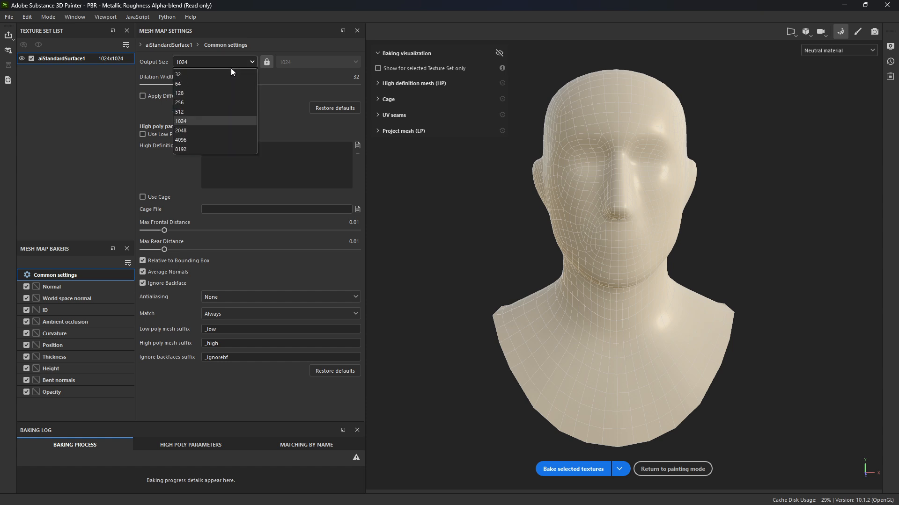
left_click(199, 130)
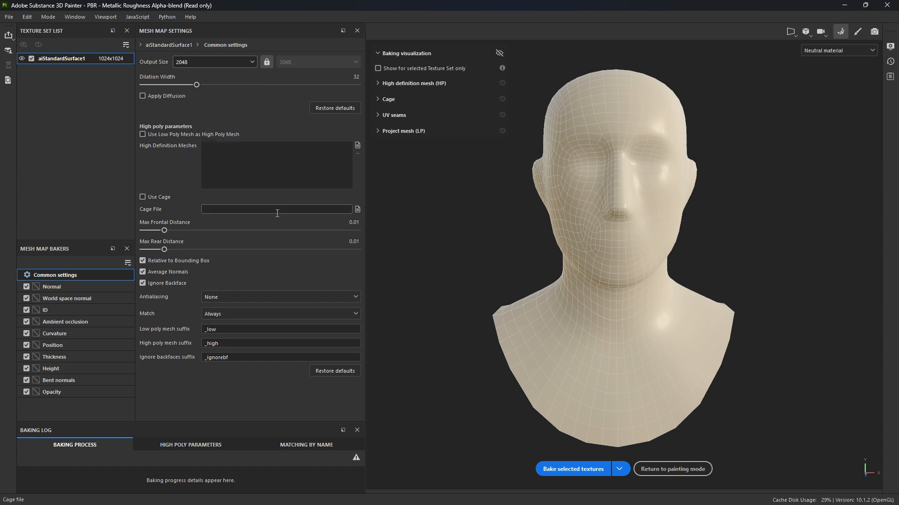
left_click(201, 62)
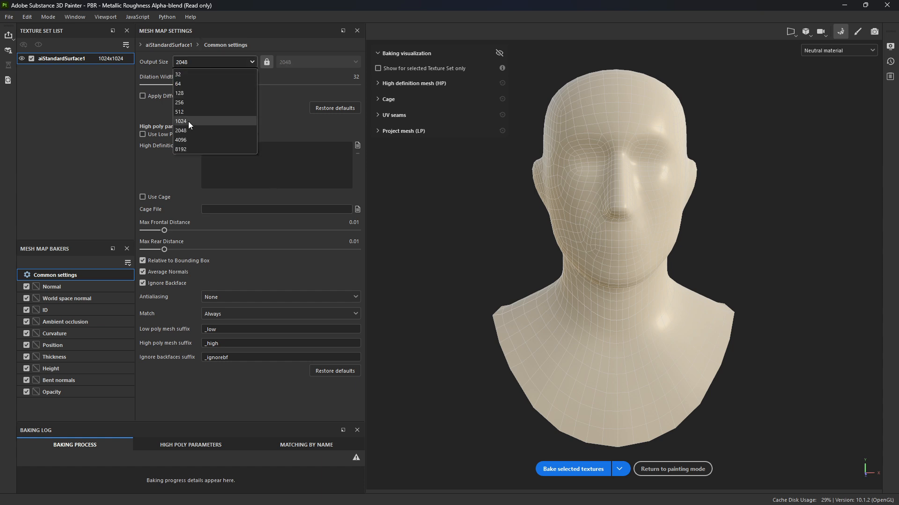
left_click(188, 122)
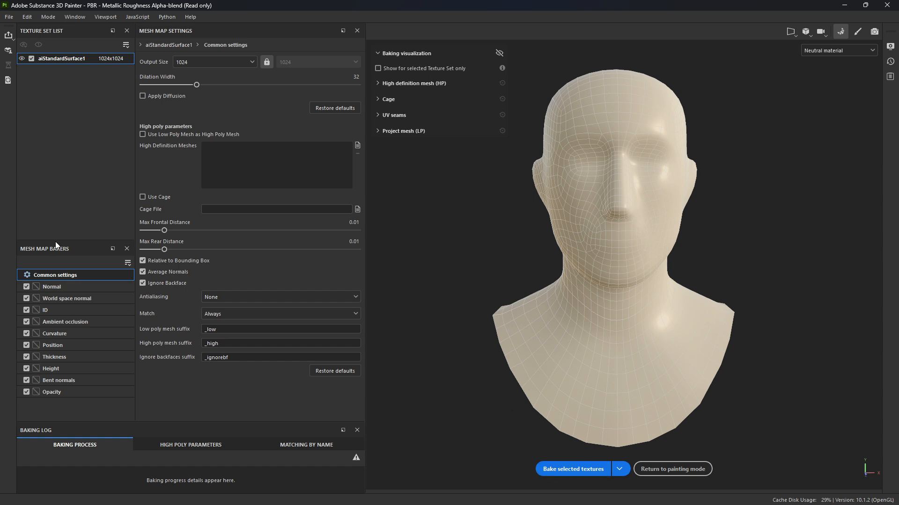
Bake the selected mesh maps and return to painting mode to review the texture set's mesh map list
left_click(583, 471)
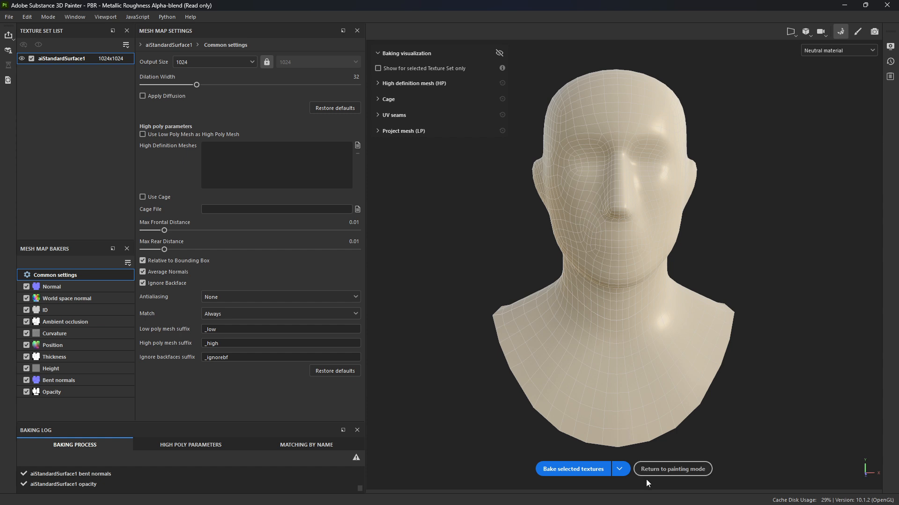
left_click(658, 470)
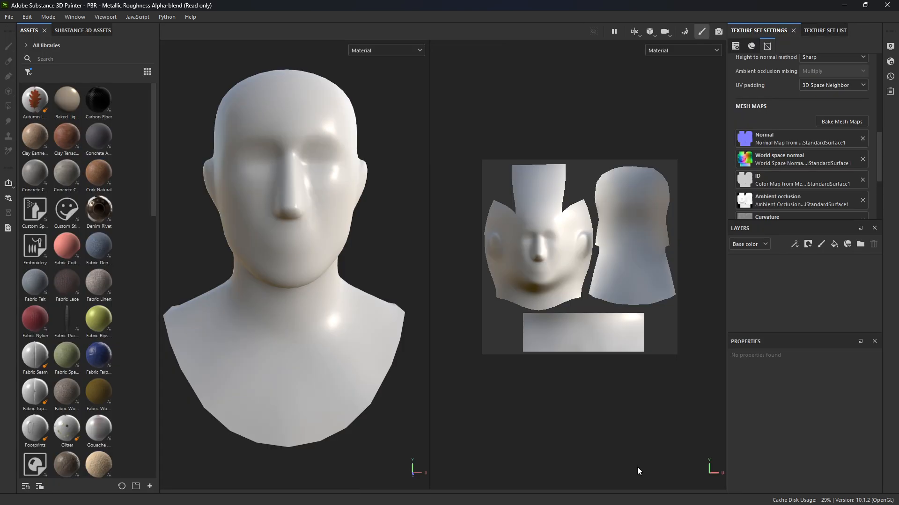
scroll(793, 160, "down", 5)
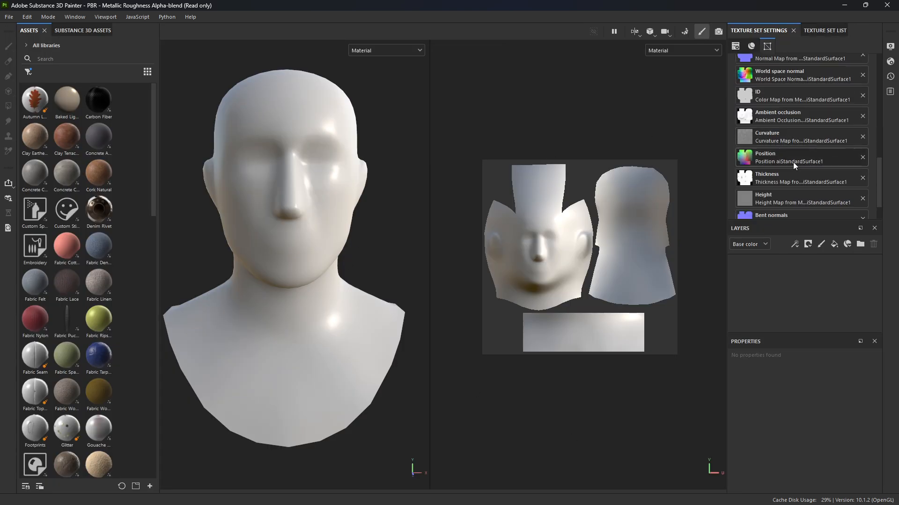
scroll(793, 183, "up", 10)
scroll(790, 176, "down", 6)
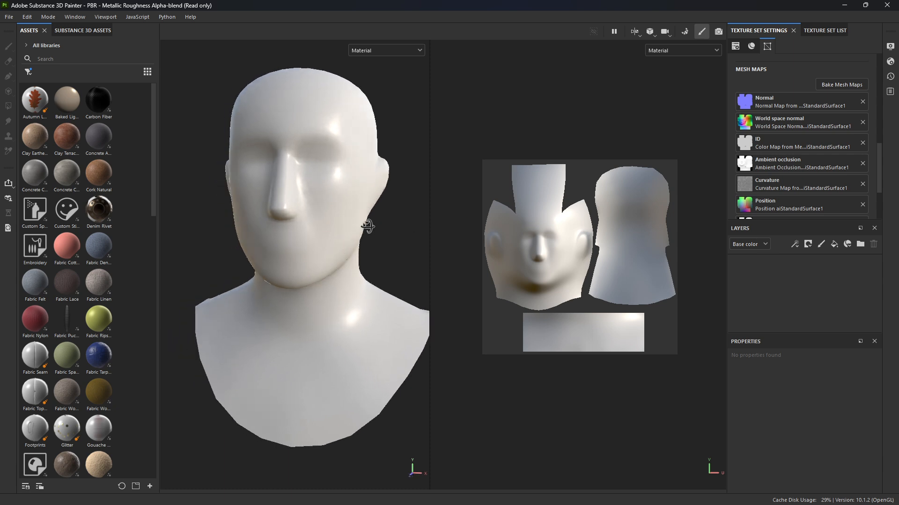
Widen the 3D view of the bust and the asset library so that more thumbnails fit per row
left_click_drag(367, 227, 368, 256, "alt")
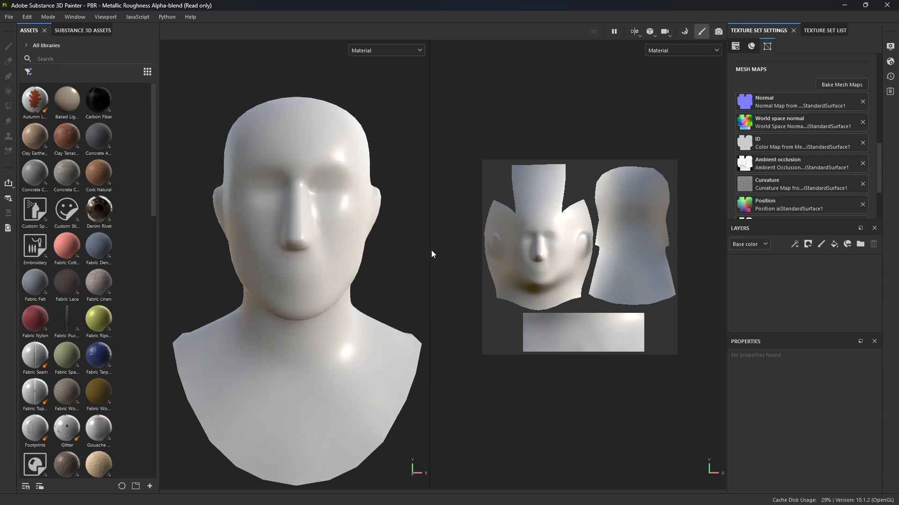
left_click_drag(431, 250, 559, 241)
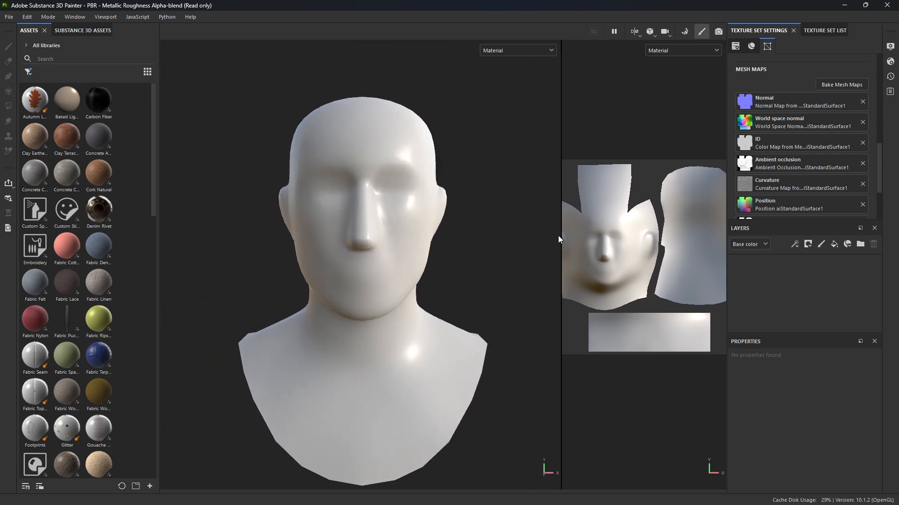
middle_click_drag(405, 290, 383, 269, "alt")
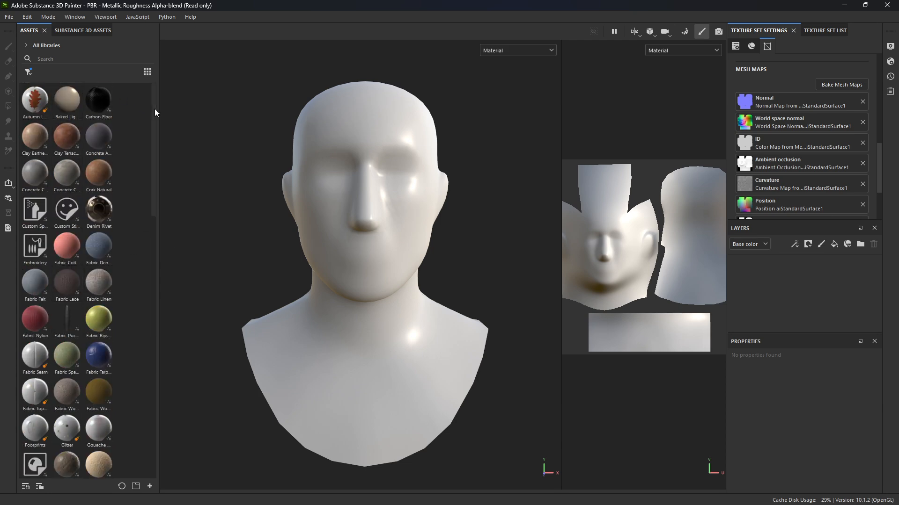
left_click_drag(158, 110, 224, 111)
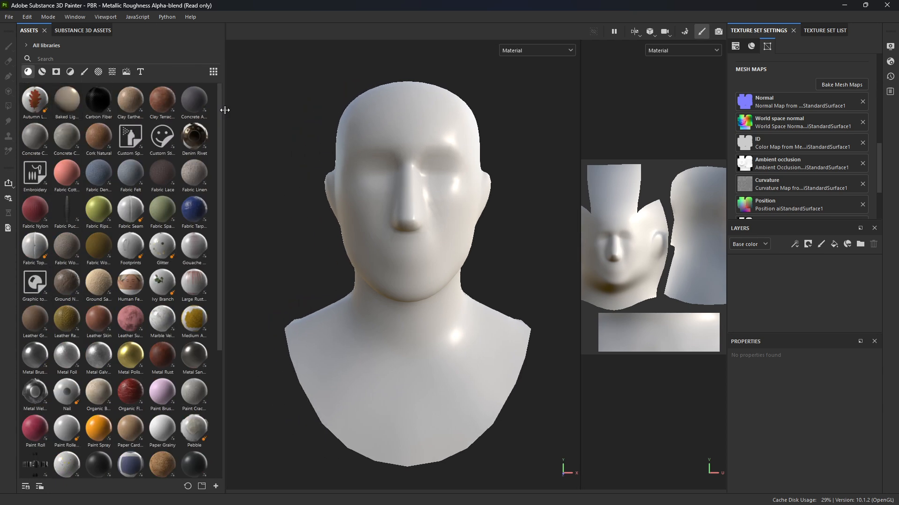
Apply the Leatherette Damaged smart material to the bust
left_click(42, 72)
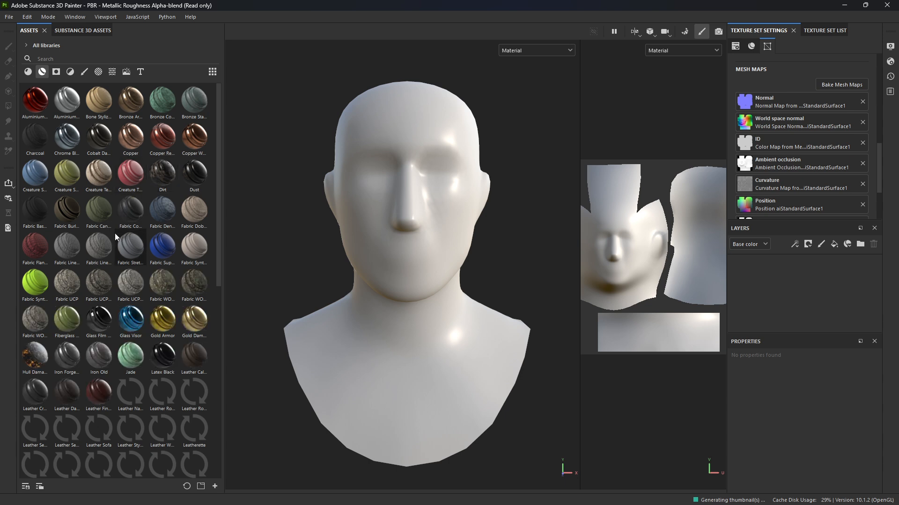
scroll(89, 263, "down", 5)
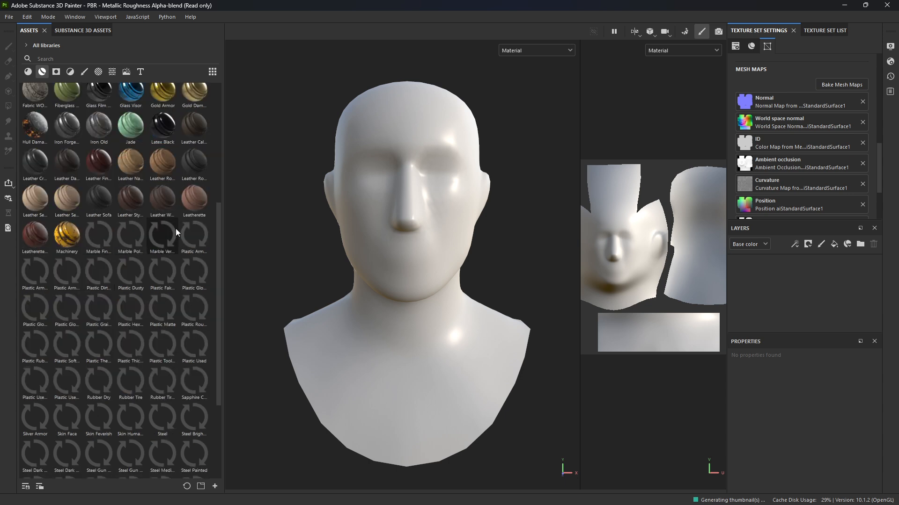
left_click_drag(29, 238, 431, 172)
Examine the leatherette texture on the face and head up close, rotating the environment lighting around the bust
scroll(513, 236, "up", 4)
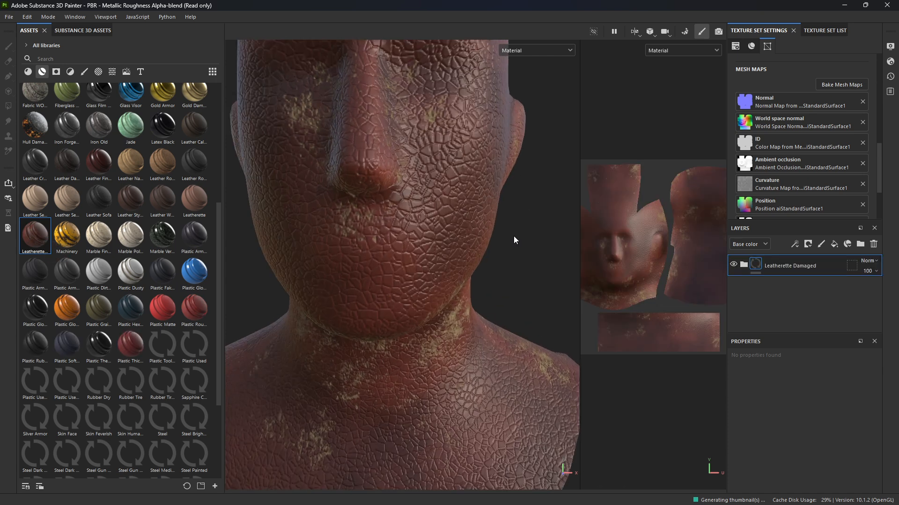
left_click_drag(513, 236, 421, 235, "alt")
middle_click_drag(422, 235, 370, 347, "alt")
right_click_drag(370, 347, 433, 373, "alt")
left_click_drag(433, 372, 405, 275, "alt")
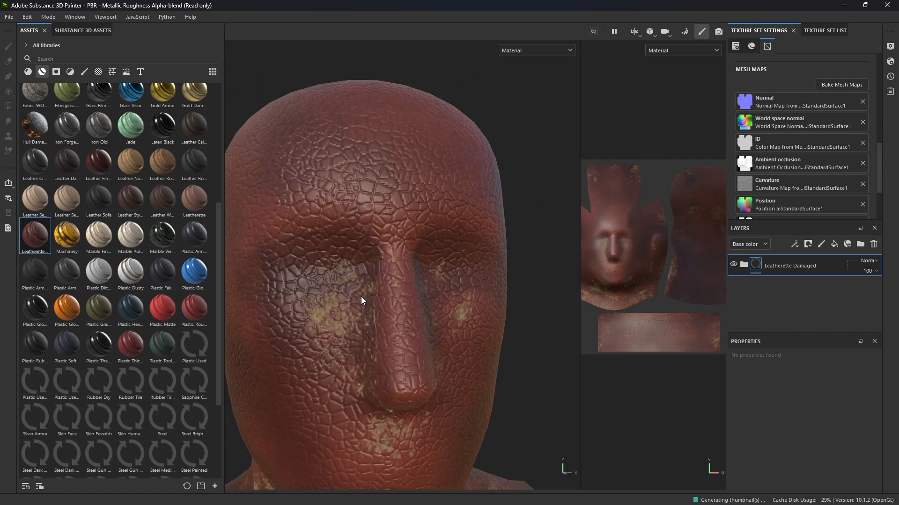
left_click_drag(362, 300, 430, 149, "alt")
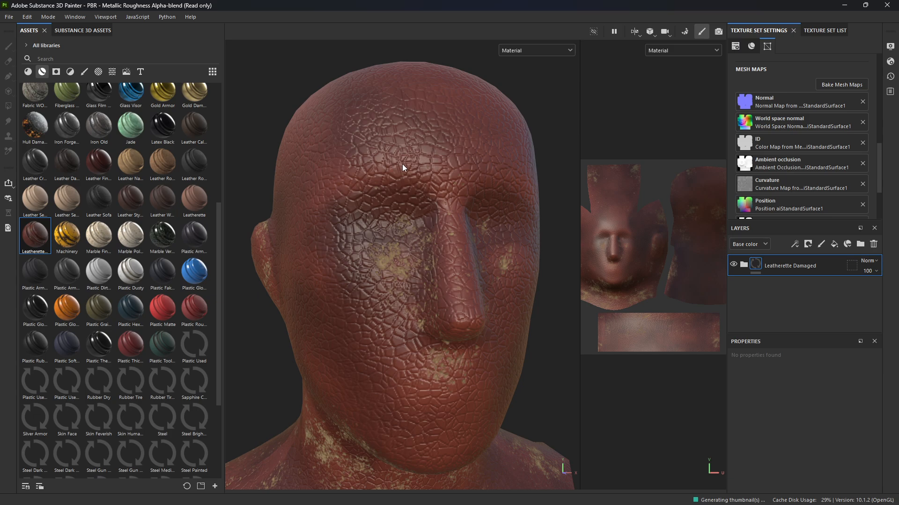
key("shift")
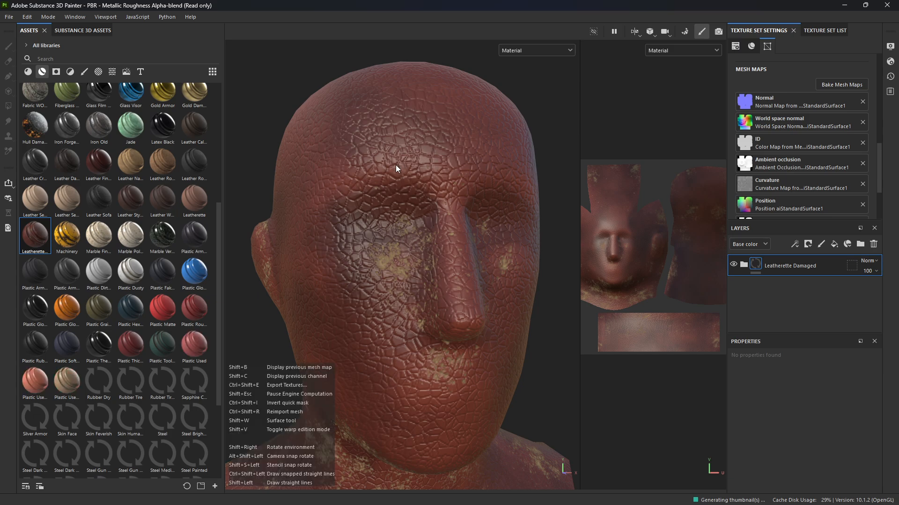
right_click_drag(395, 165, 210, 311, "shift")
scroll(306, 274, "down", 3)
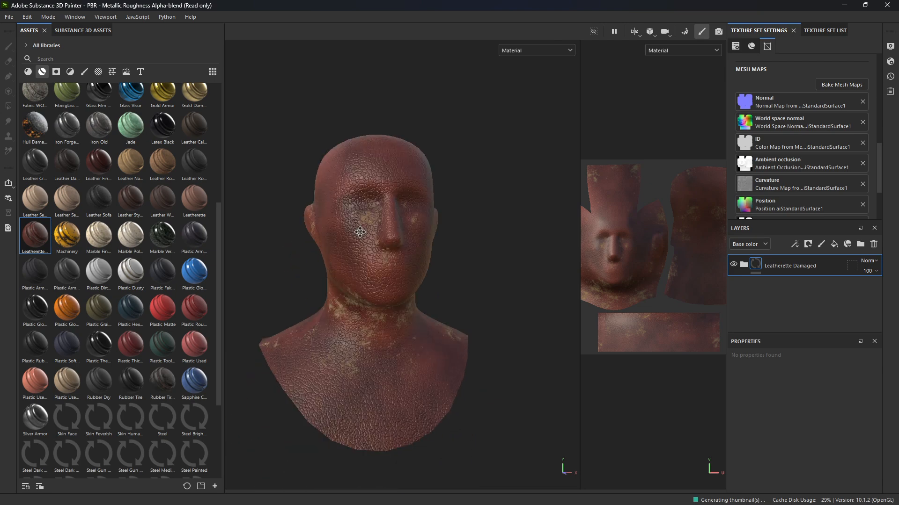
Examine the worn leather patches around the bust's ear, neck and shoulders from several angles
left_click_drag(360, 232, 421, 275, "alt")
scroll(421, 275, "up", 3)
middle_click_drag(422, 274, 383, 196, "alt")
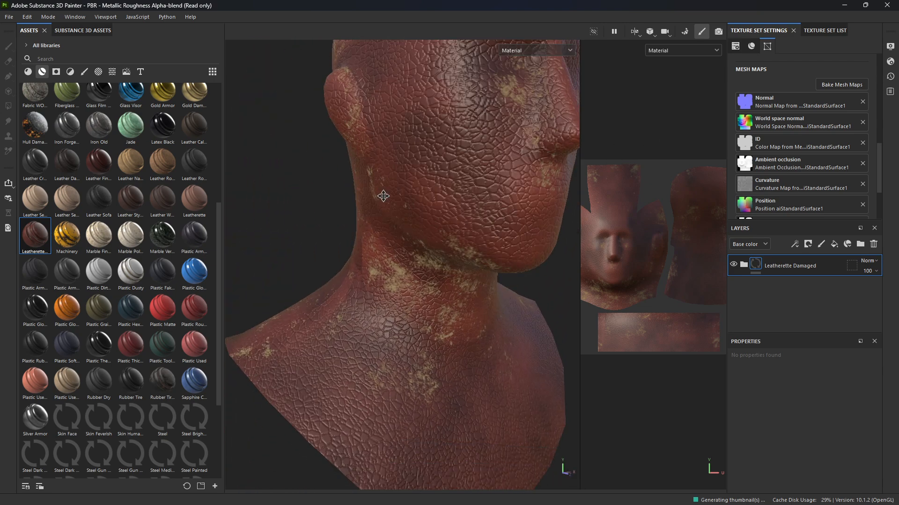
left_click_drag(383, 196, 488, 243, "alt")
left_click_drag(381, 208, 393, 244, "alt")
scroll(318, 304, "down", 5)
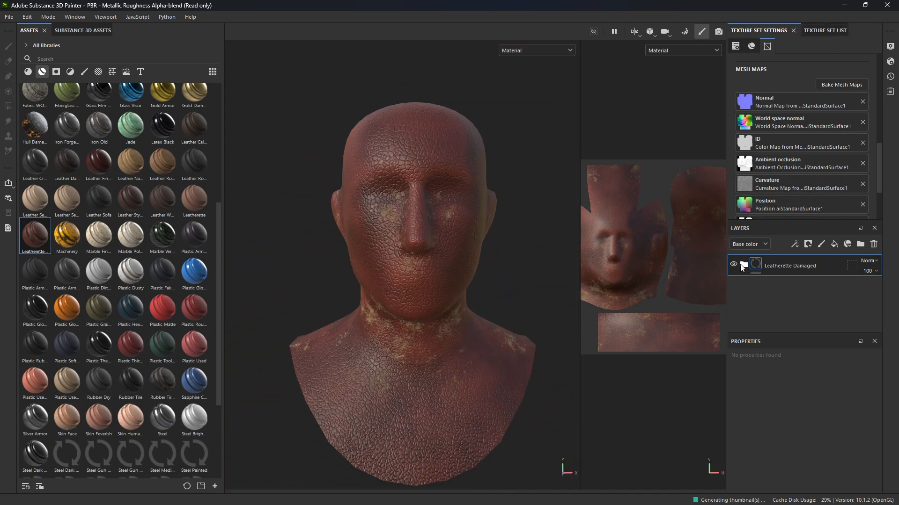